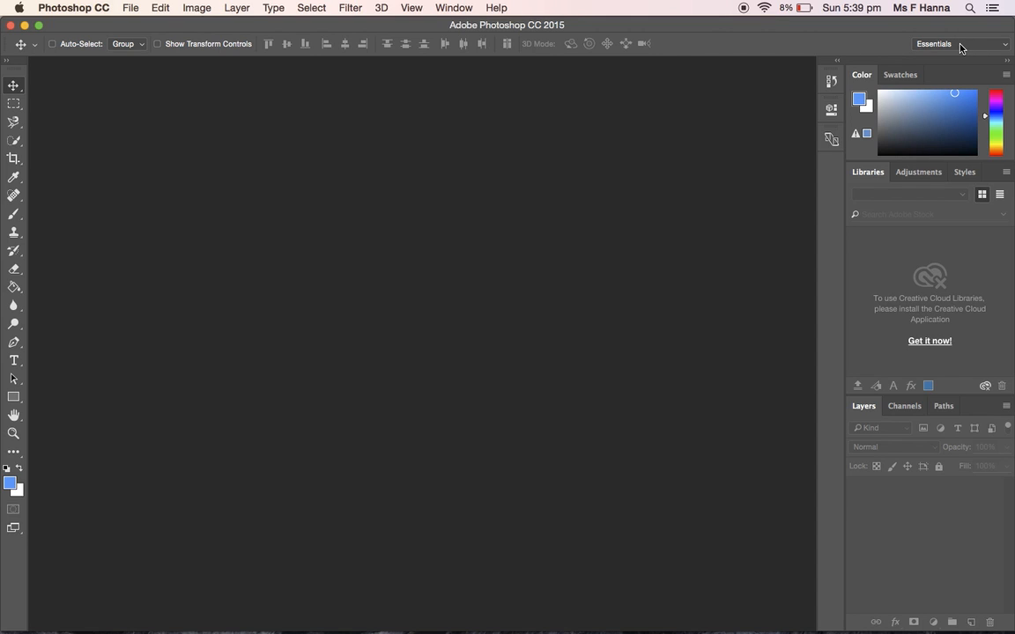
Examine the workspace choices and the alternative tools grouped with the Move, Magnetic Lasso and Paint Bucket tools
{"action": "left_click", "coordinate": [1007, 47]}
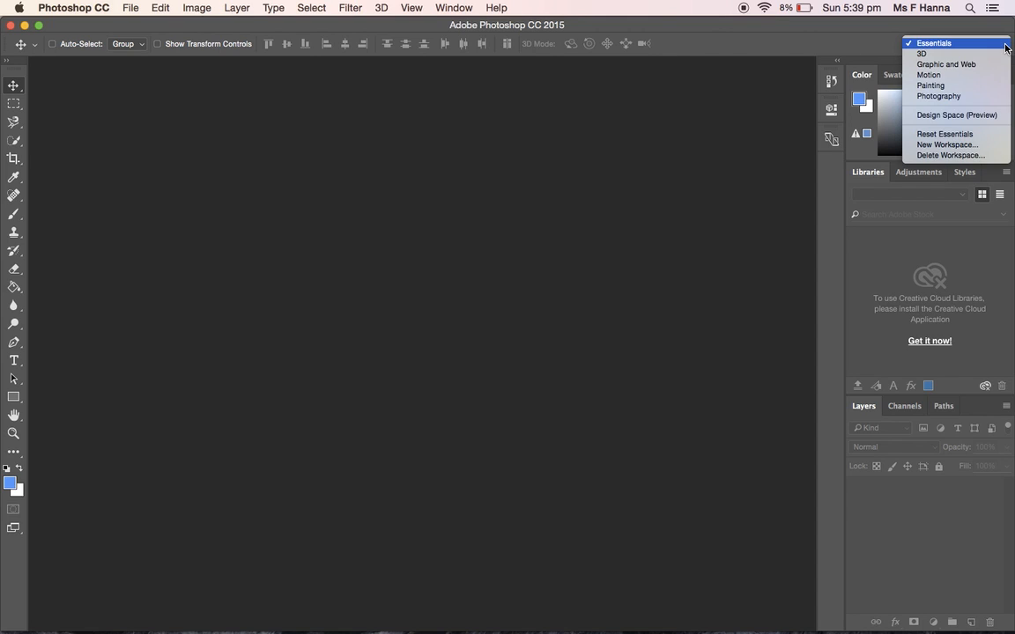
{"action": "left_click", "coordinate": [1006, 45]}
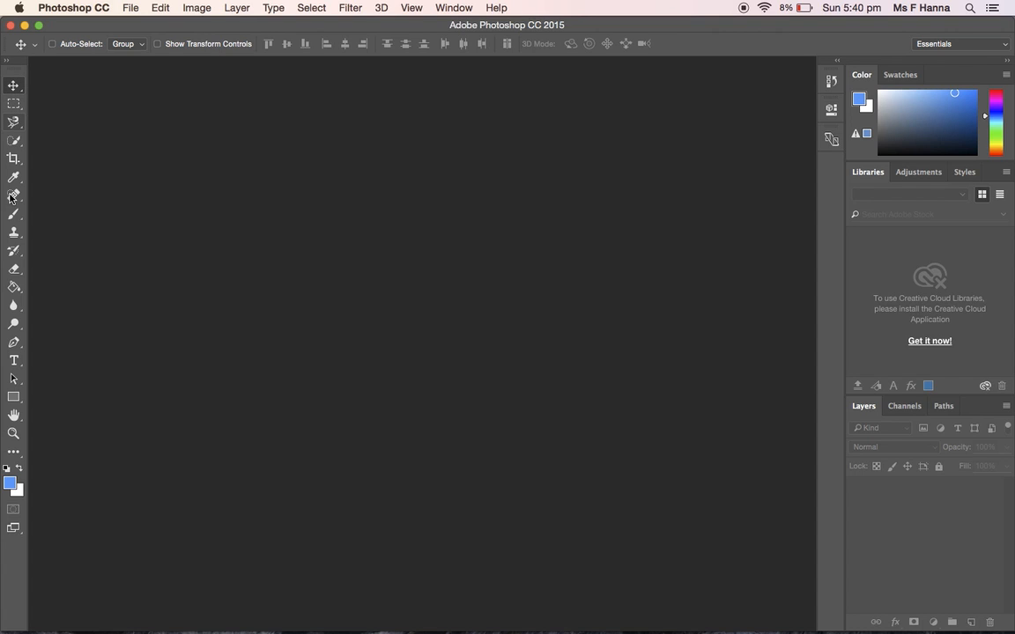
{"action": "left_click", "coordinate": [23, 94]}
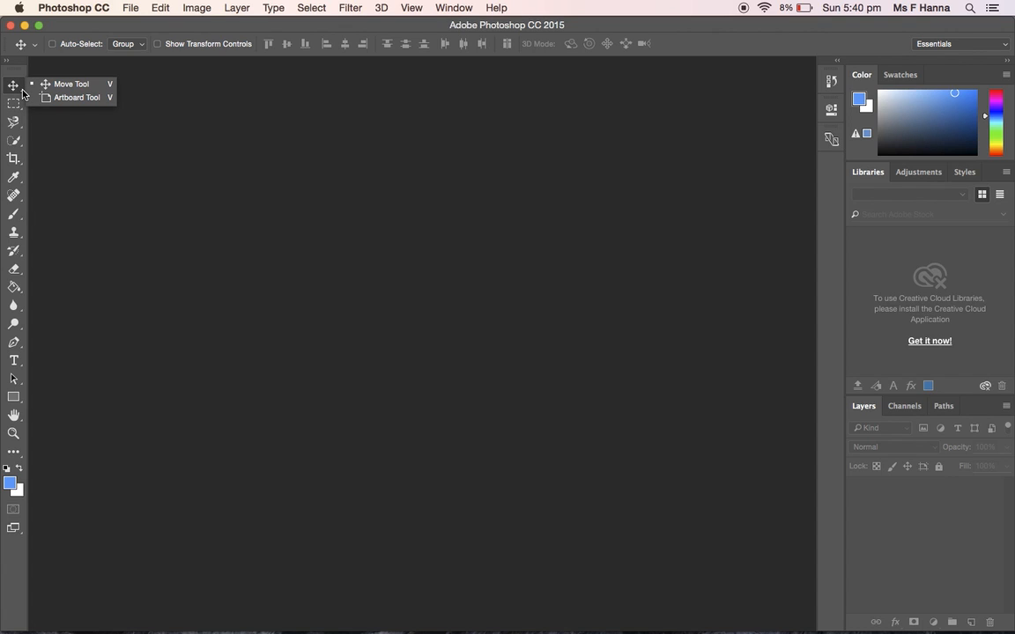
{"action": "left_click", "coordinate": [18, 88]}
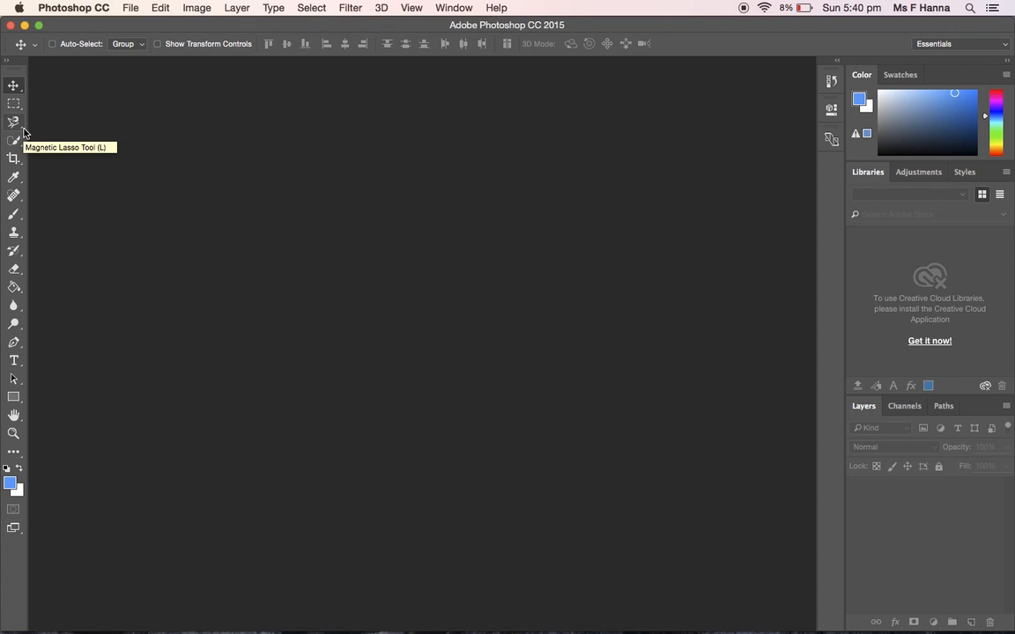
{"action": "left_click", "coordinate": [14, 123]}
{"action": "right_click", "coordinate": [24, 132]}
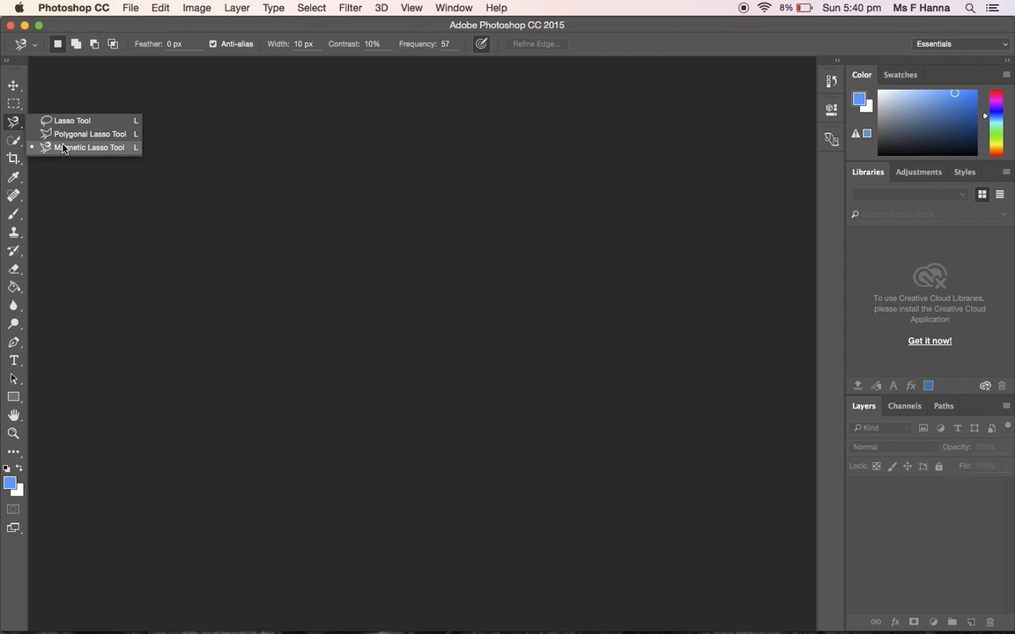
{"action": "left_click", "coordinate": [61, 149]}
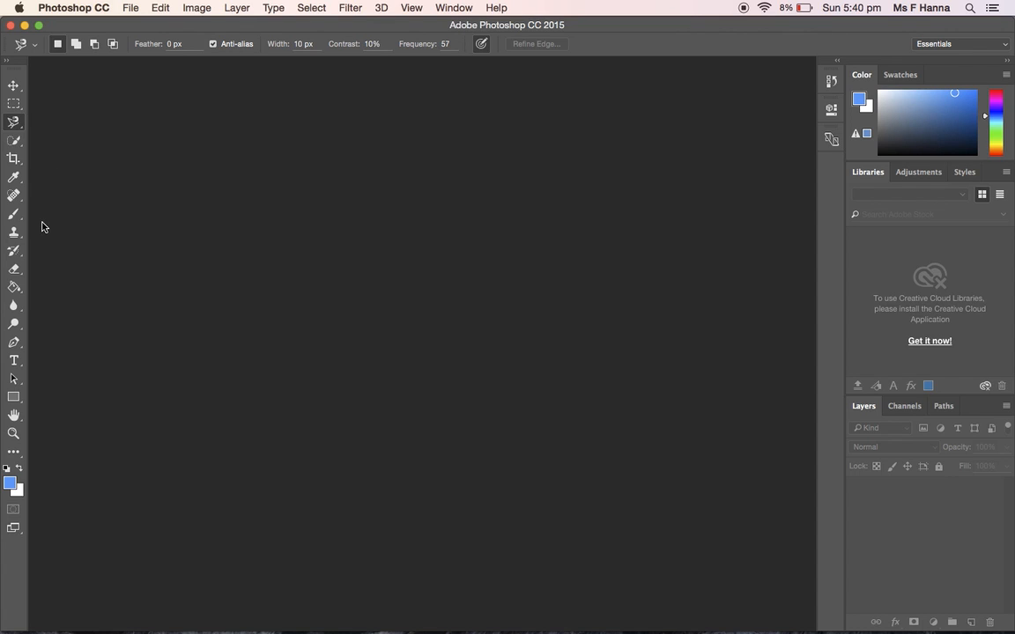
{"action": "left_click", "coordinate": [22, 298]}
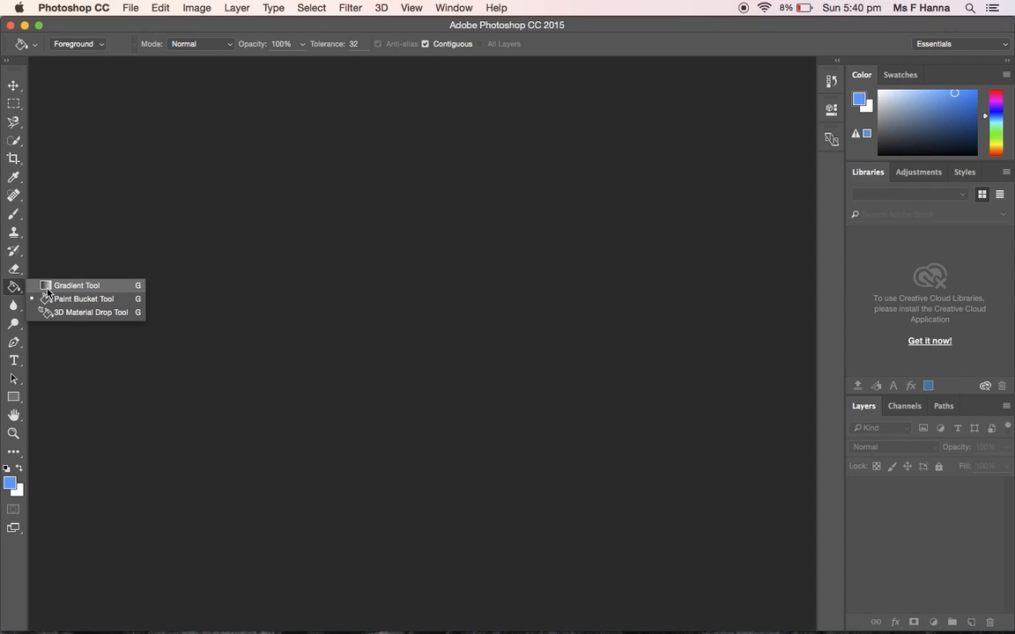
{"action": "left_click", "coordinate": [49, 285]}
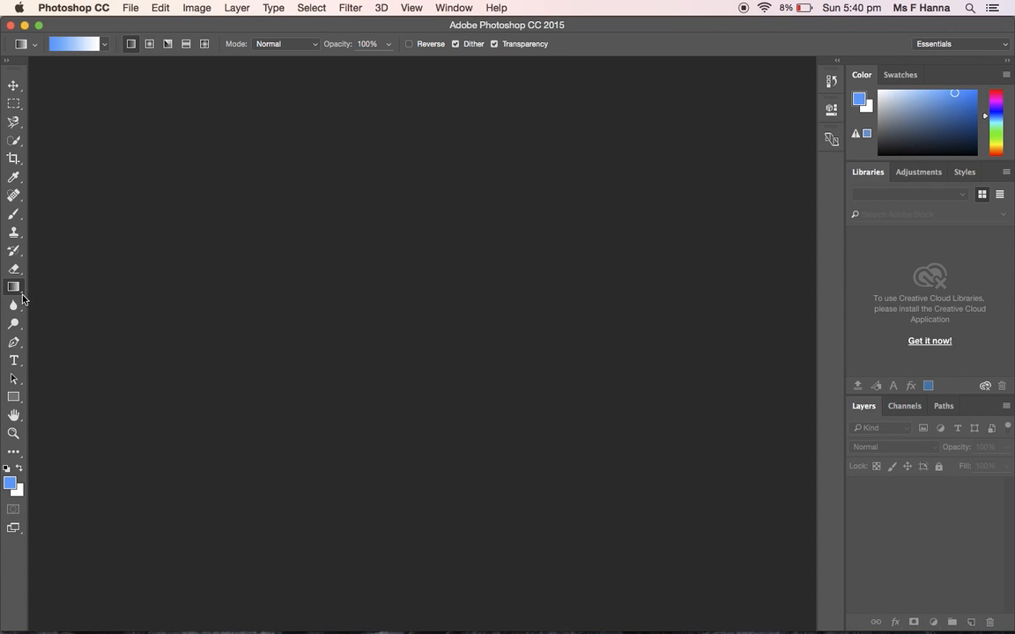
{"action": "left_click", "coordinate": [23, 297]}
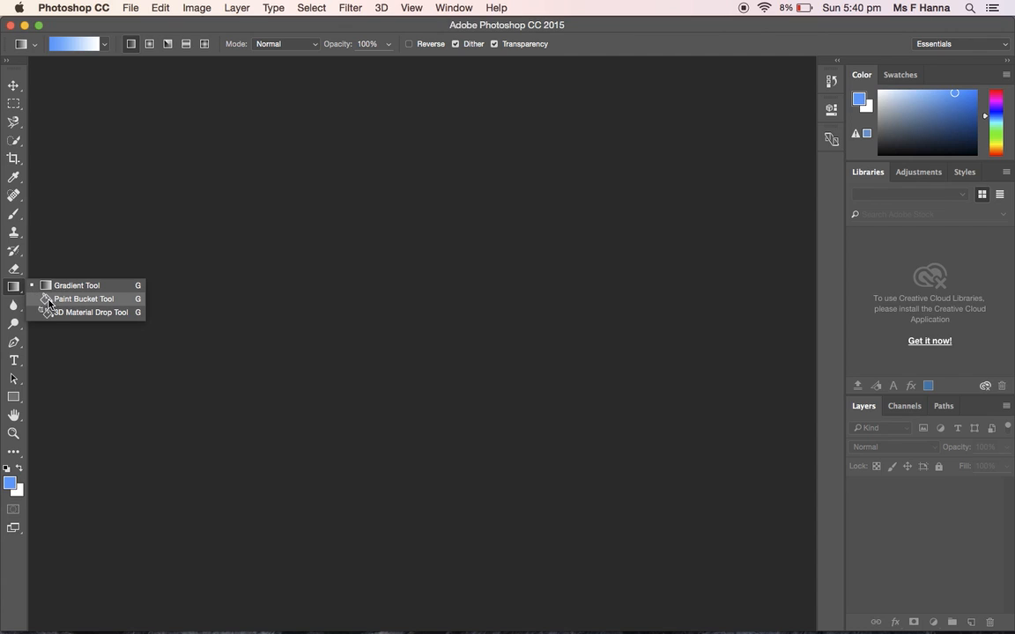
{"action": "left_click", "coordinate": [50, 304]}
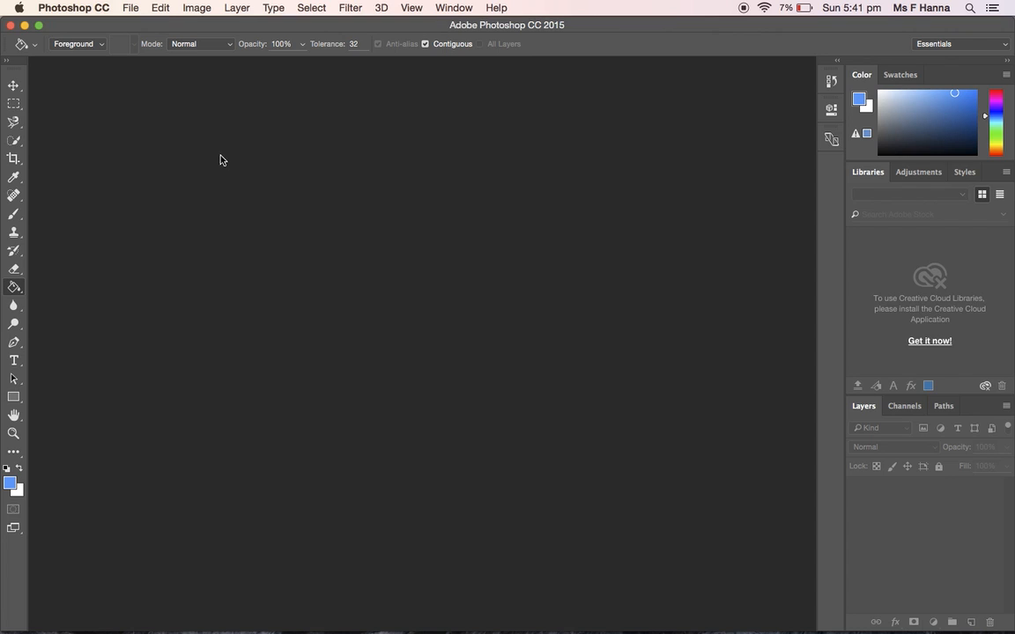
Create a new International Paper document in A3 size, named with the author's surname followed by "_dream composition"
{"action": "left_click", "coordinate": [130, 8]}
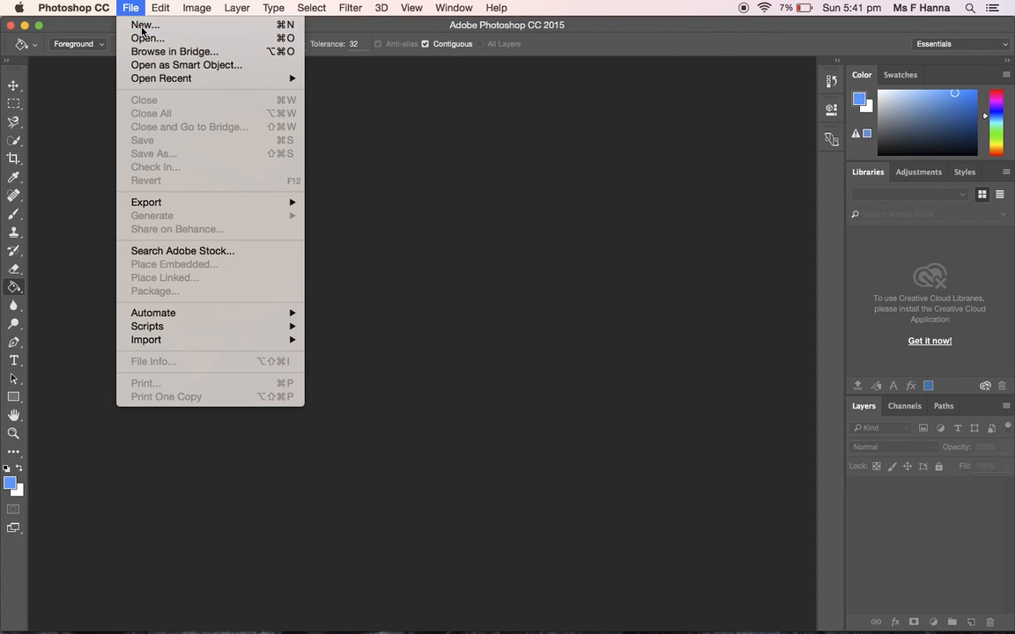
{"action": "left_click", "coordinate": [142, 28]}
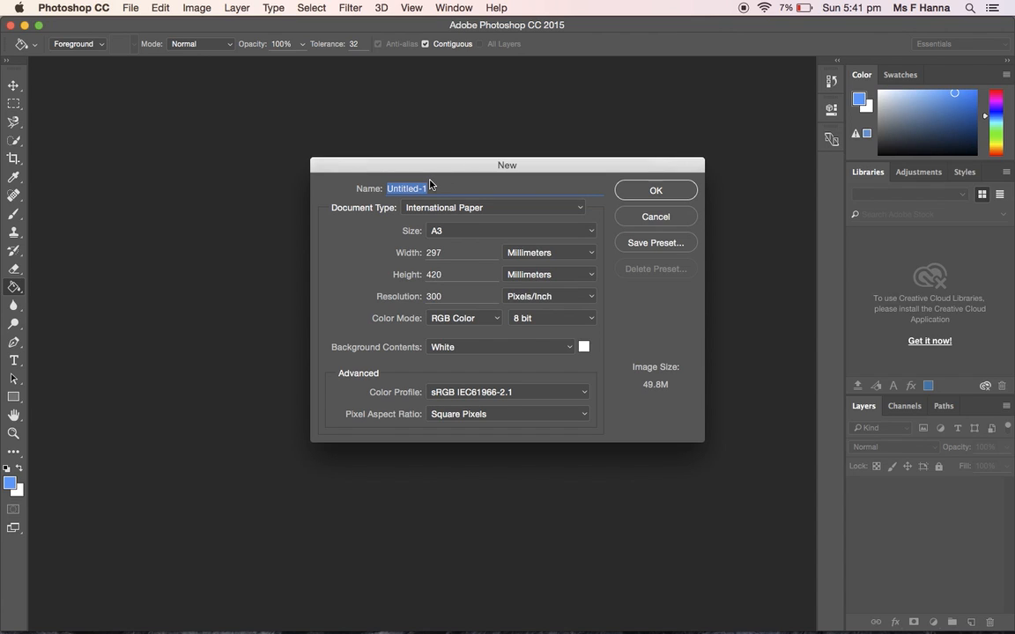
{"action": "type", "text": "Hann"}
{"action": "type", "text": "a_dream composition"}
{"action": "left_click", "coordinate": [487, 210]}
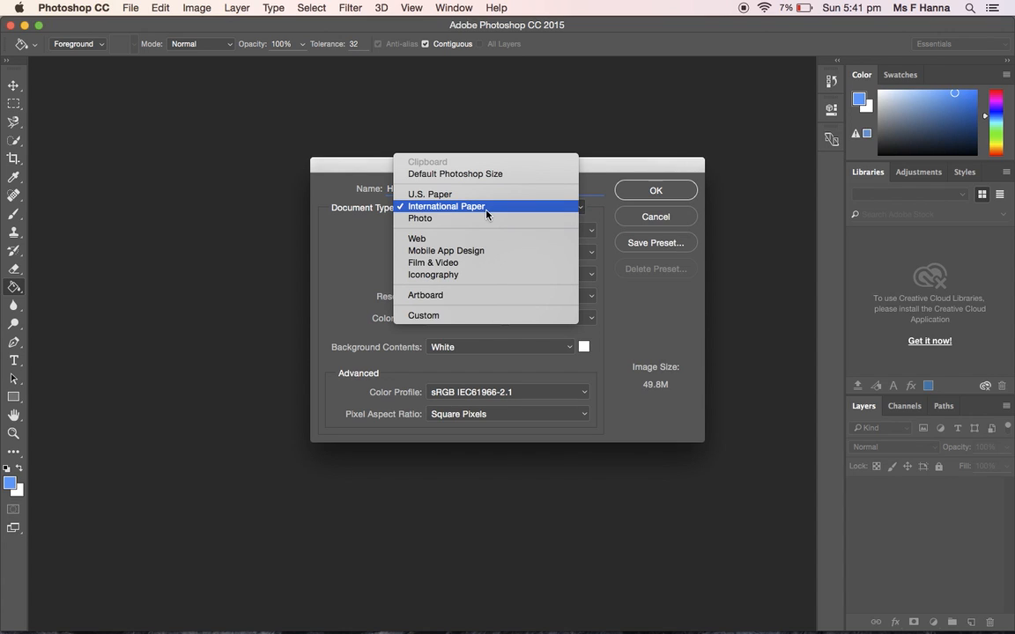
{"action": "left_click", "coordinate": [486, 208]}
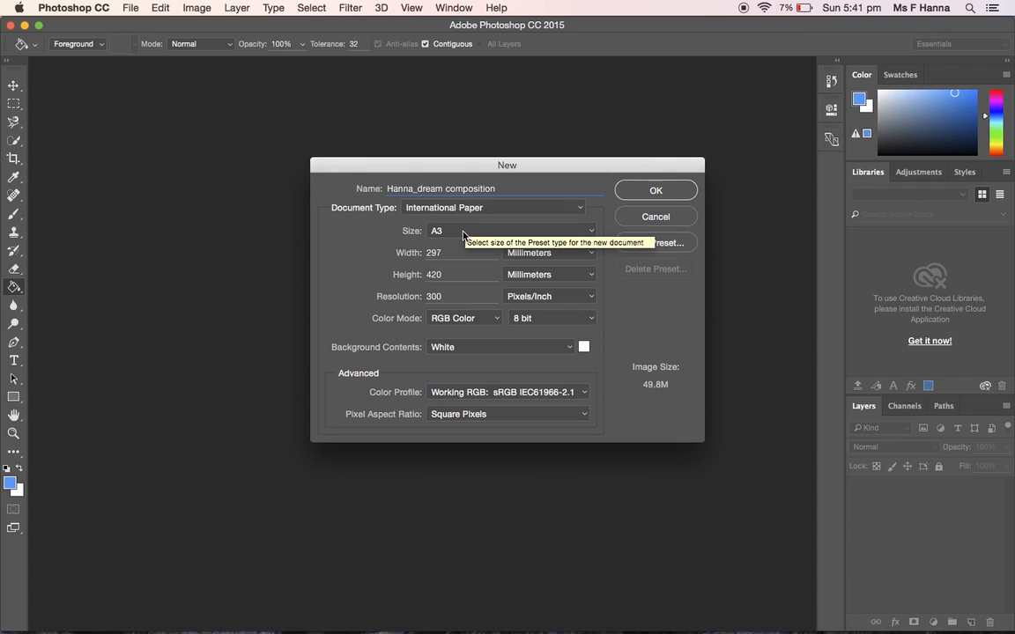
{"action": "left_click", "coordinate": [464, 235]}
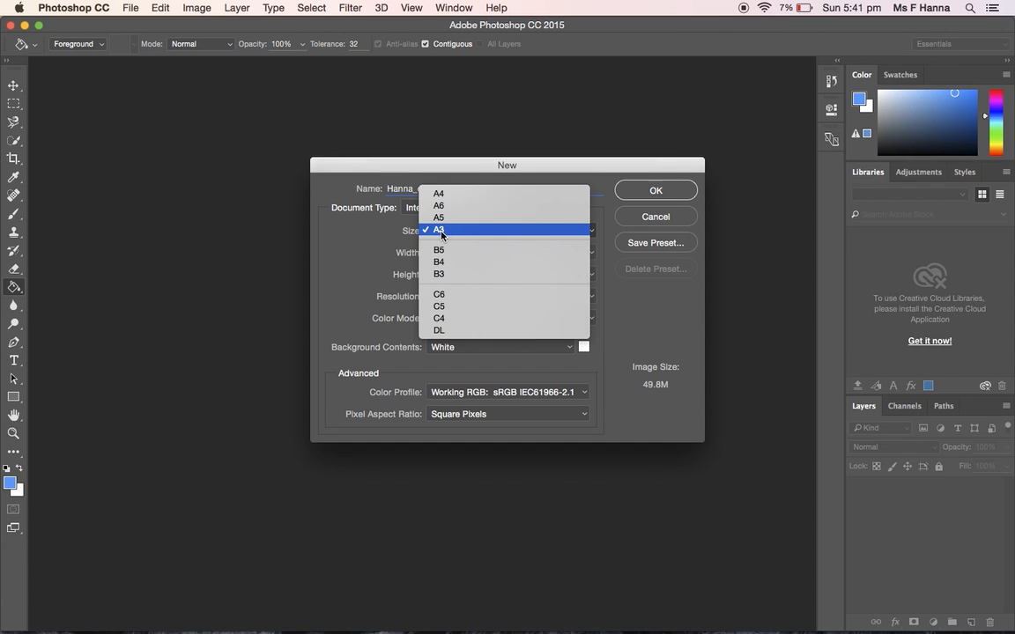
{"action": "left_click", "coordinate": [653, 194]}
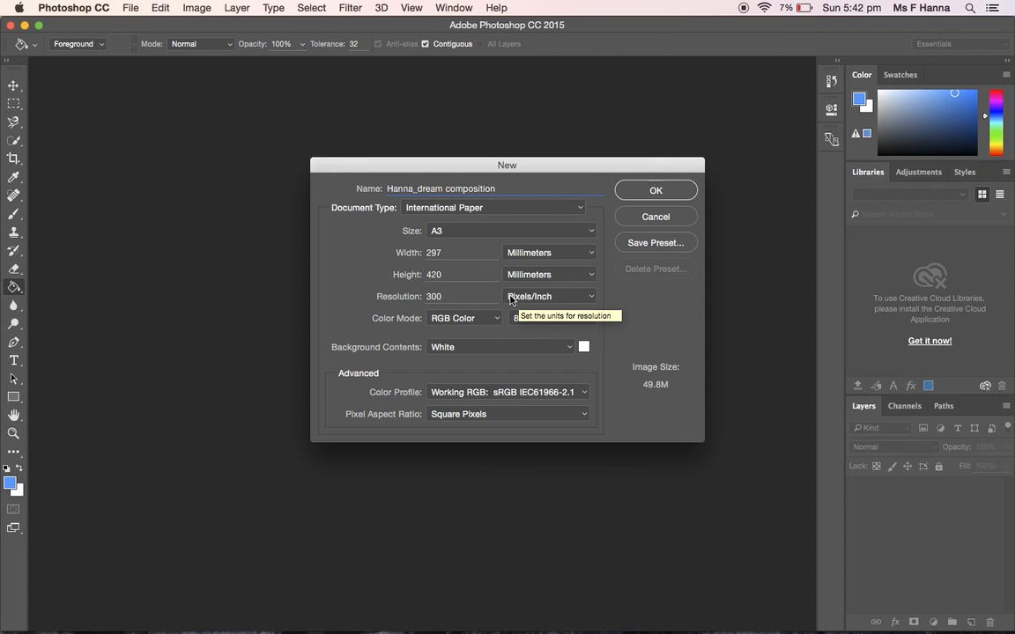
{"action": "left_click", "coordinate": [660, 193]}
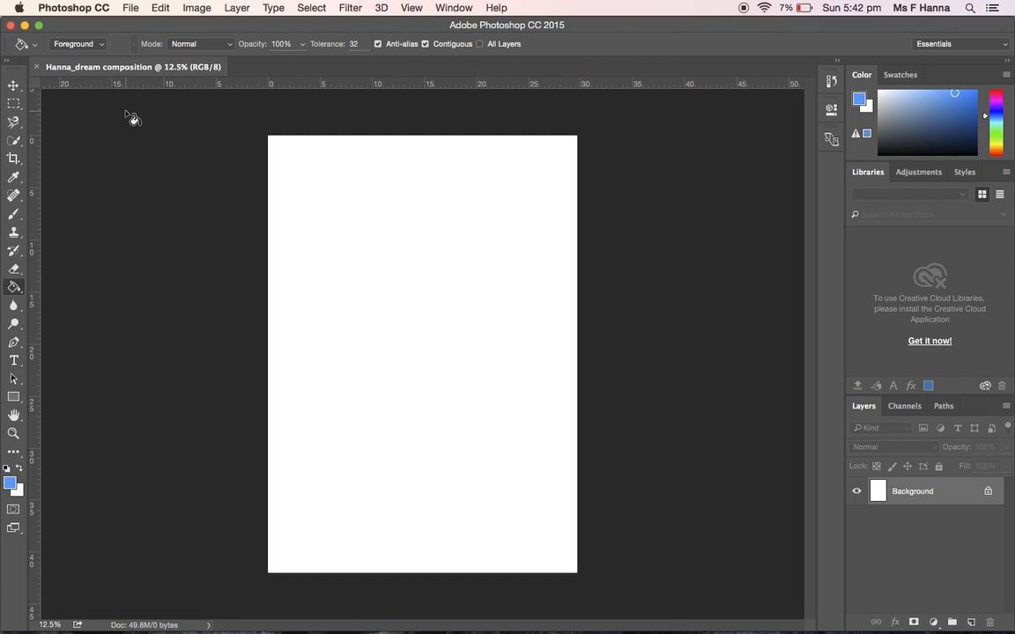
Rotate the whole canvas 90° clockwise into landscape orientation
{"action": "left_click", "coordinate": [192, 11]}
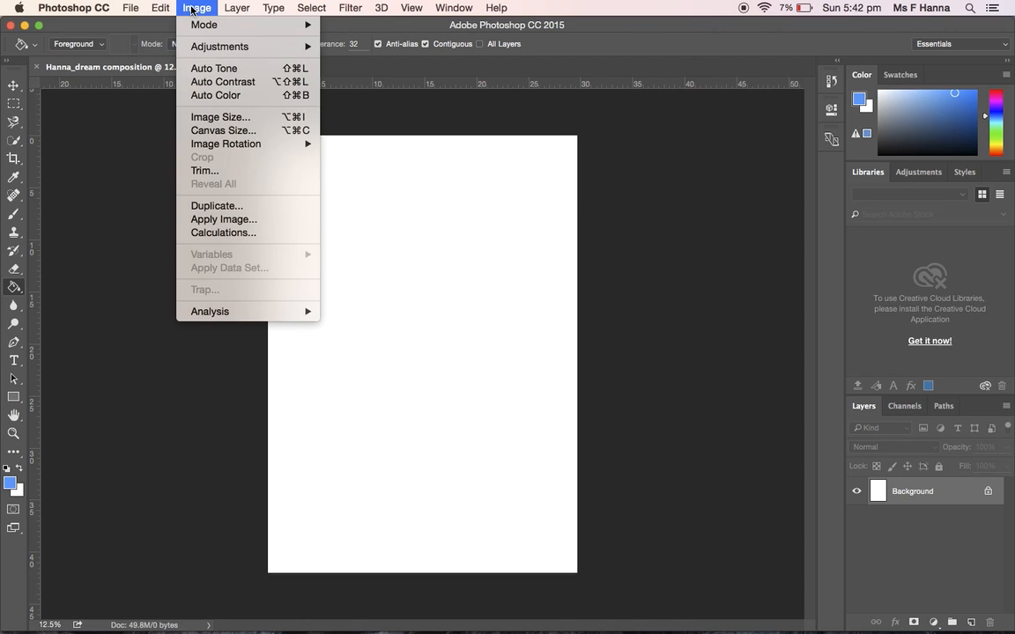
{"action": "mouse_move", "coordinate": [209, 145]}
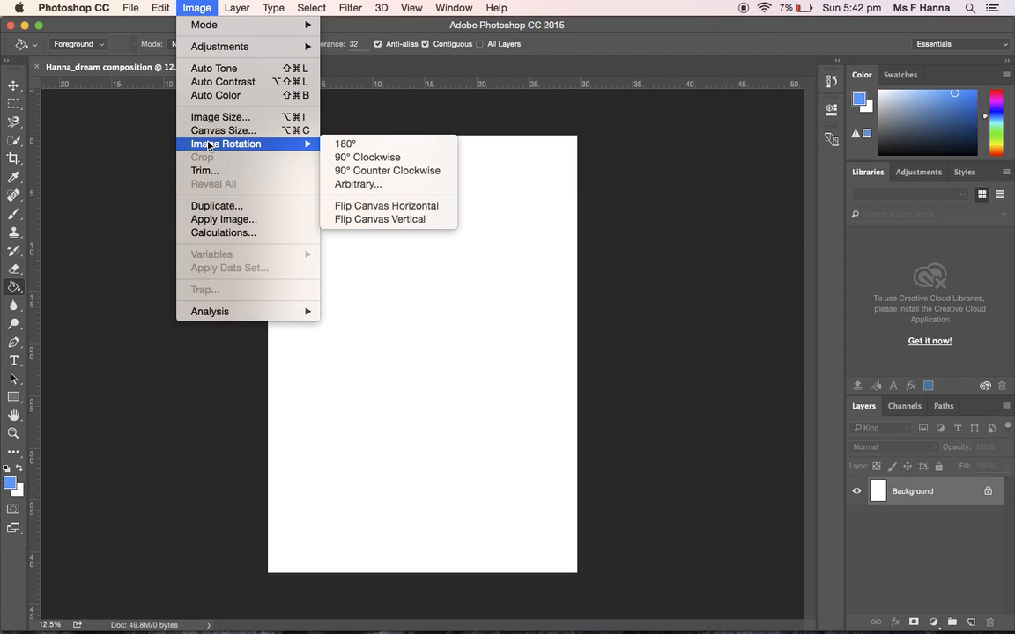
{"action": "left_click", "coordinate": [351, 159]}
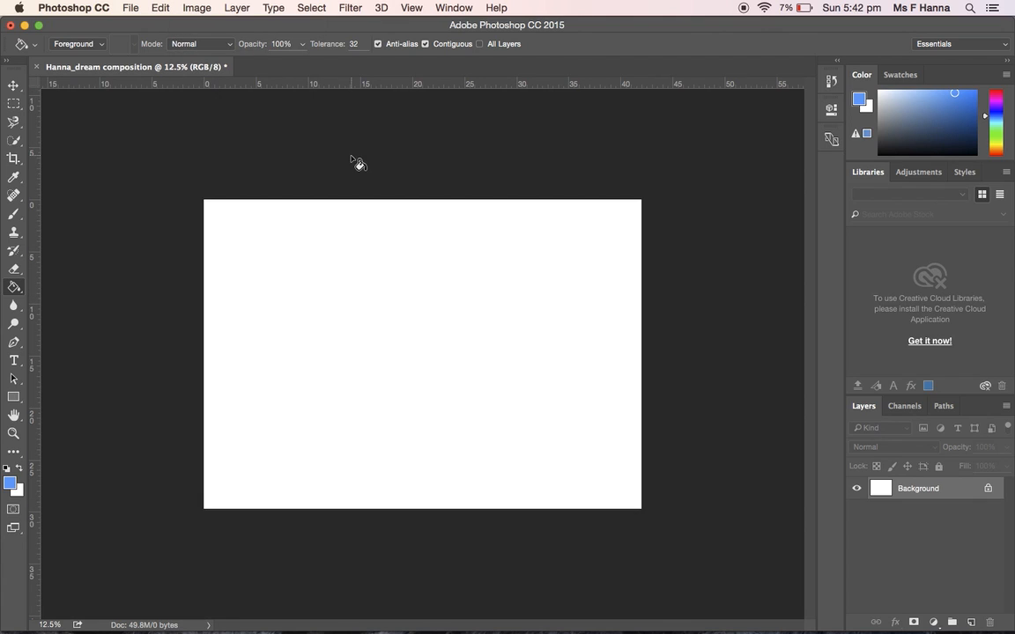
Choose a light turquoise foreground colour and fill the background layer with it using the Paint Bucket tool
{"action": "left_click", "coordinate": [13, 84]}
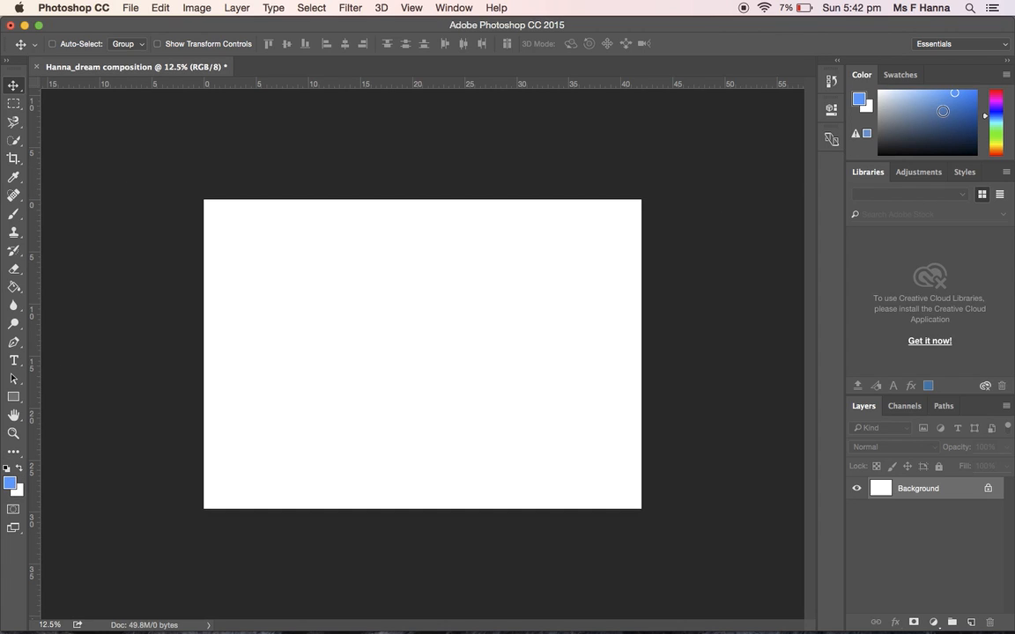
{"action": "left_click", "coordinate": [995, 122]}
{"action": "left_click", "coordinate": [965, 99]}
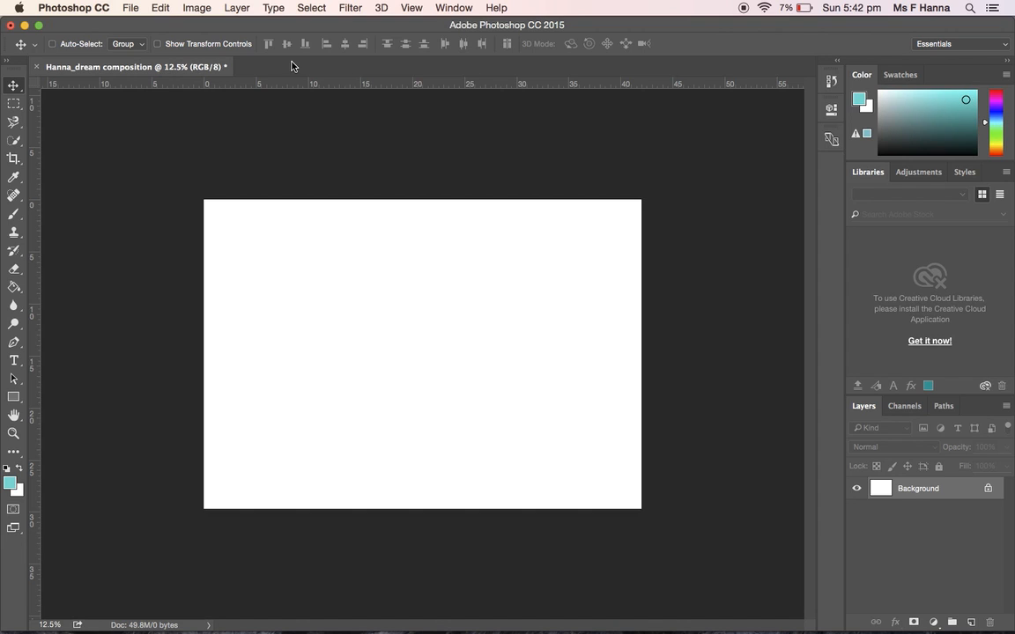
{"action": "left_click", "coordinate": [14, 288]}
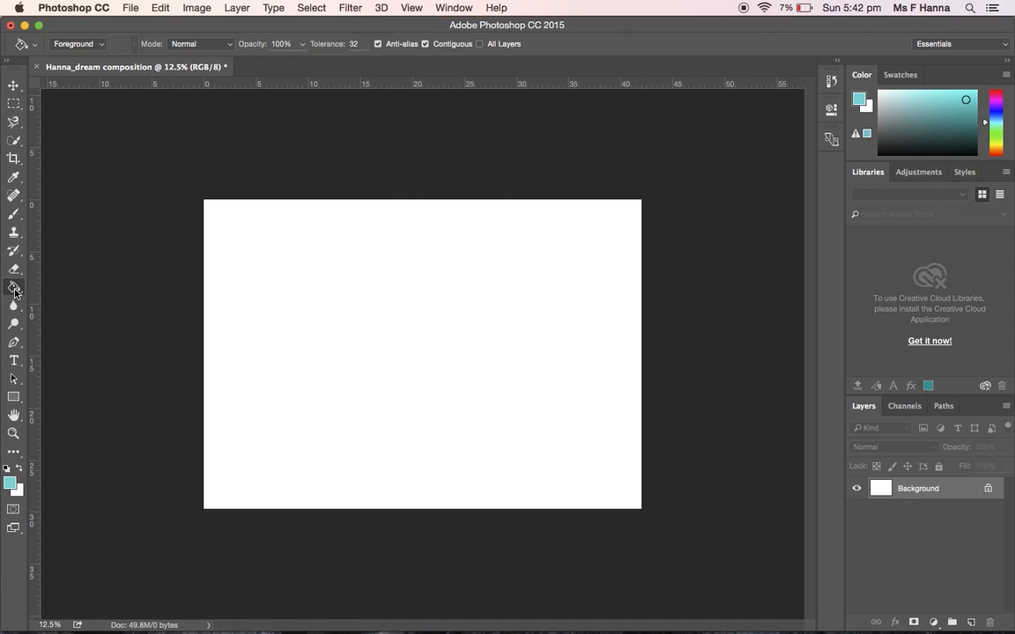
{"action": "left_click", "coordinate": [297, 255]}
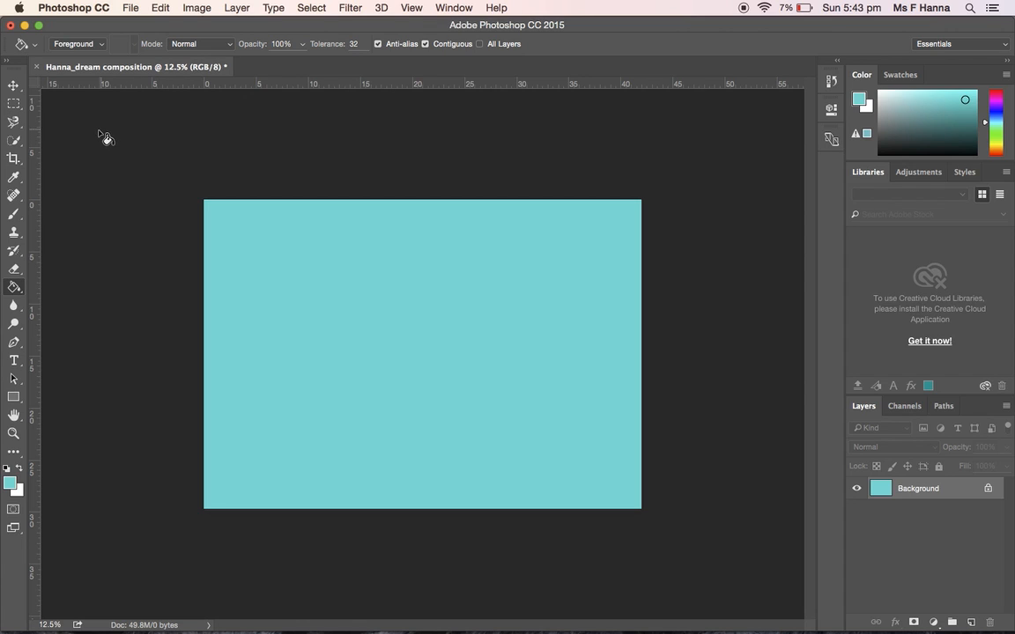
Start saving the document under its existing name in Photoshop format, choosing Documents as the location
{"action": "left_click", "coordinate": [133, 11]}
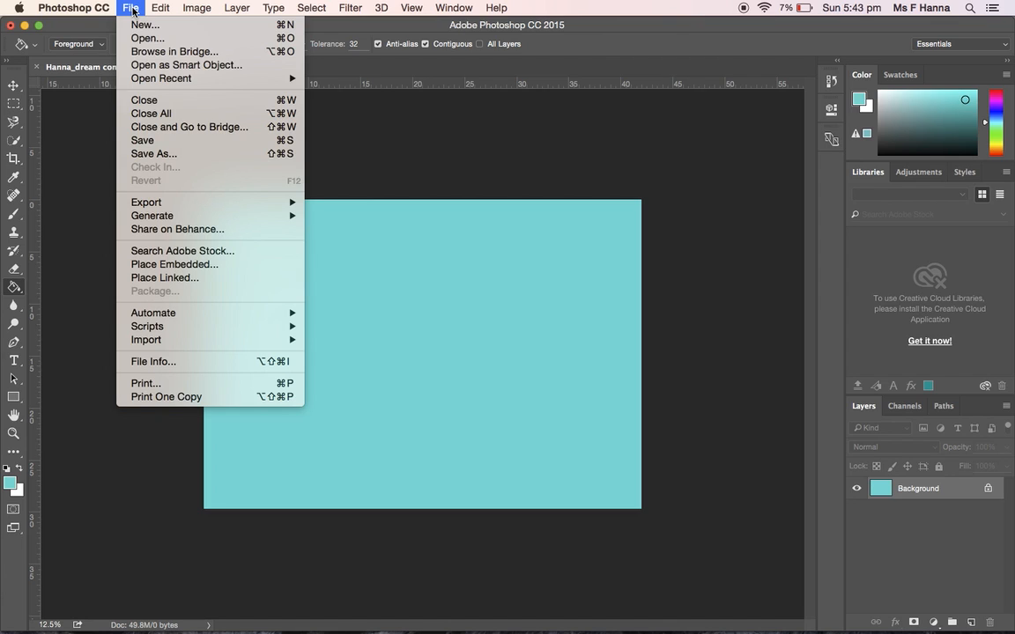
{"action": "left_click", "coordinate": [142, 155]}
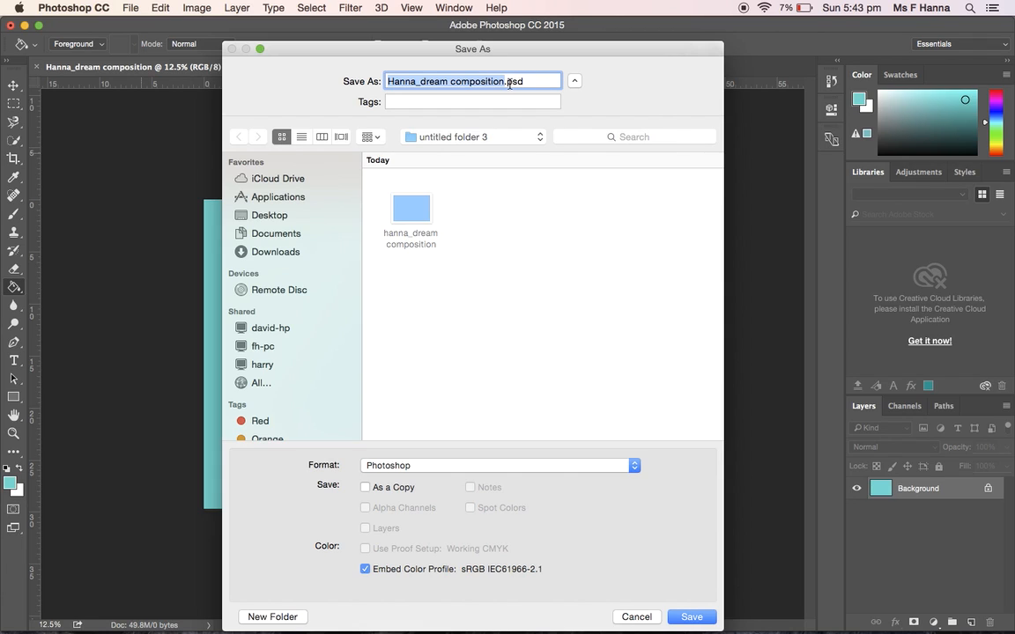
{"action": "left_click", "coordinate": [498, 466]}
{"action": "left_click", "coordinate": [496, 466]}
{"action": "left_click", "coordinate": [275, 233]}
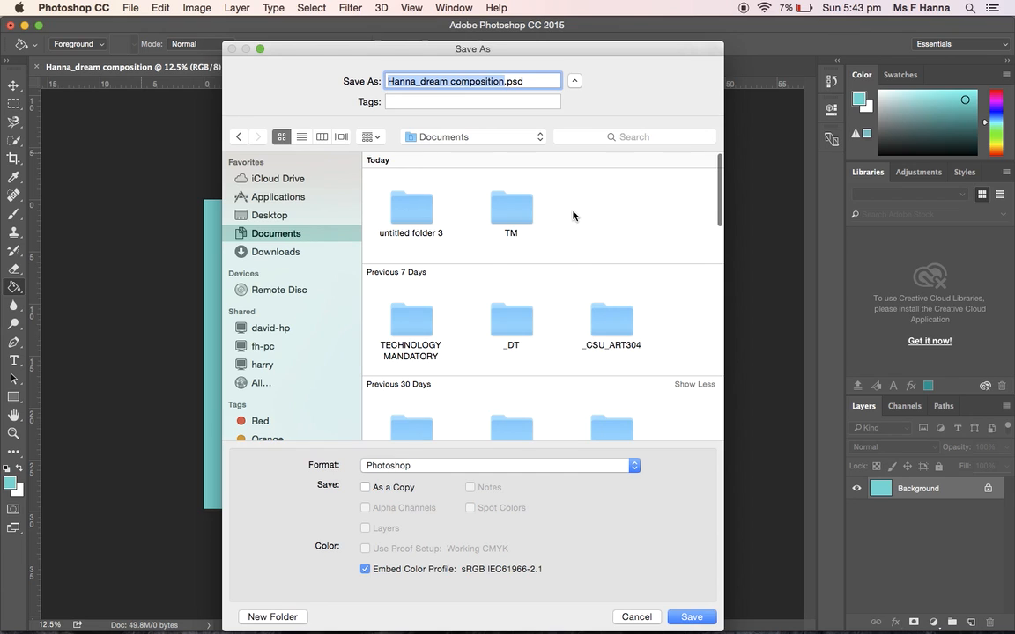
{"action": "scroll", "coordinate": [573, 216], "scroll_direction": "down", "scroll_amount": 5}
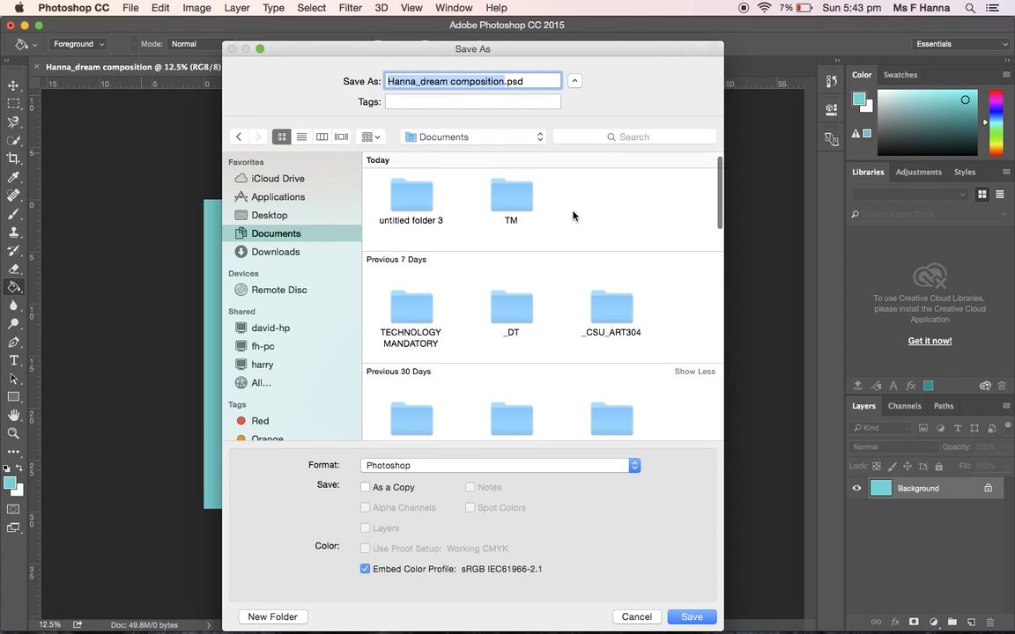
{"action": "scroll", "coordinate": [572, 215], "scroll_direction": "down", "scroll_amount": 3}
{"action": "scroll", "coordinate": [572, 214], "scroll_direction": "up", "scroll_amount": 8}
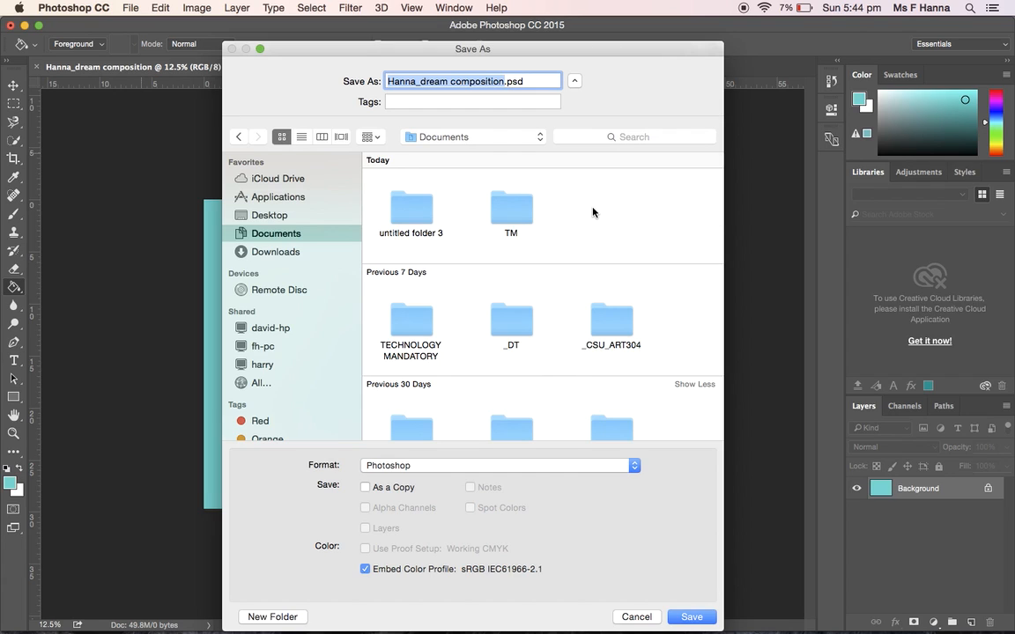
Create a new folder named VA inside Documents and save the composition file in it
{"action": "left_click", "coordinate": [271, 617]}
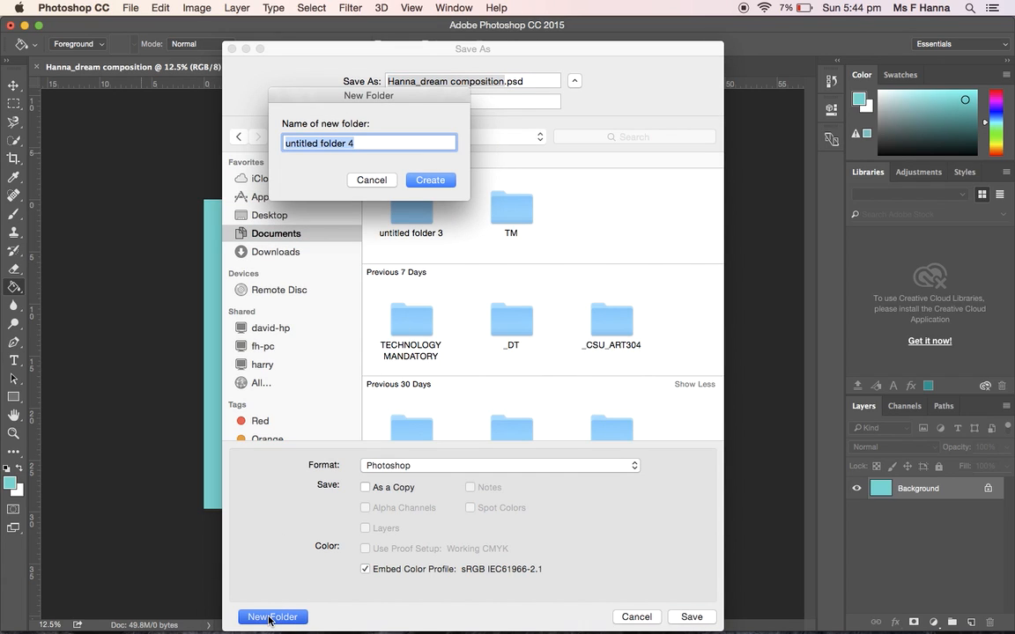
{"action": "type", "text": "VA"}
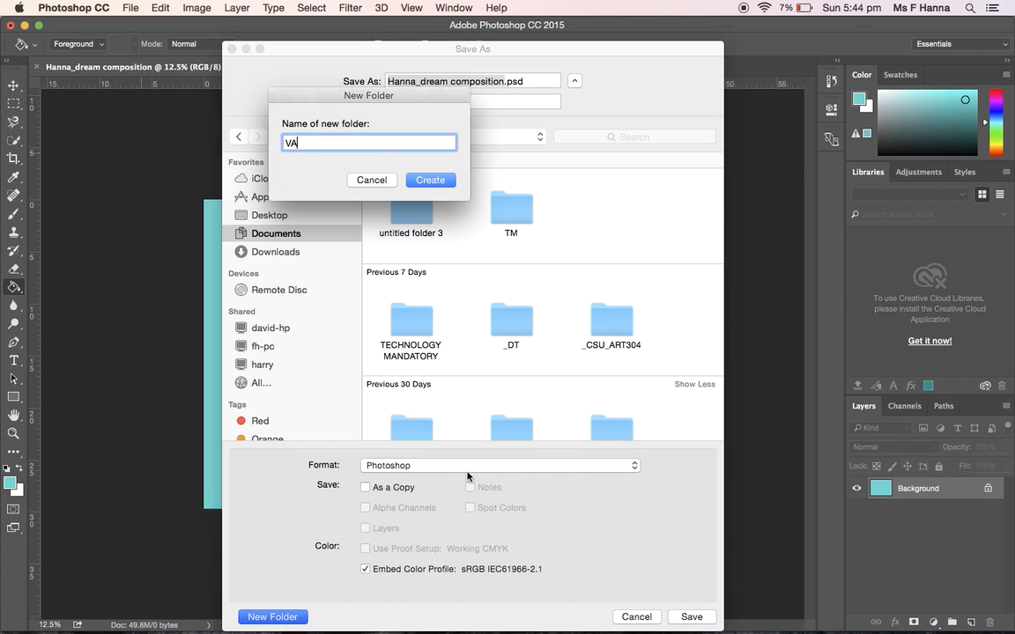
{"action": "left_click", "coordinate": [430, 180]}
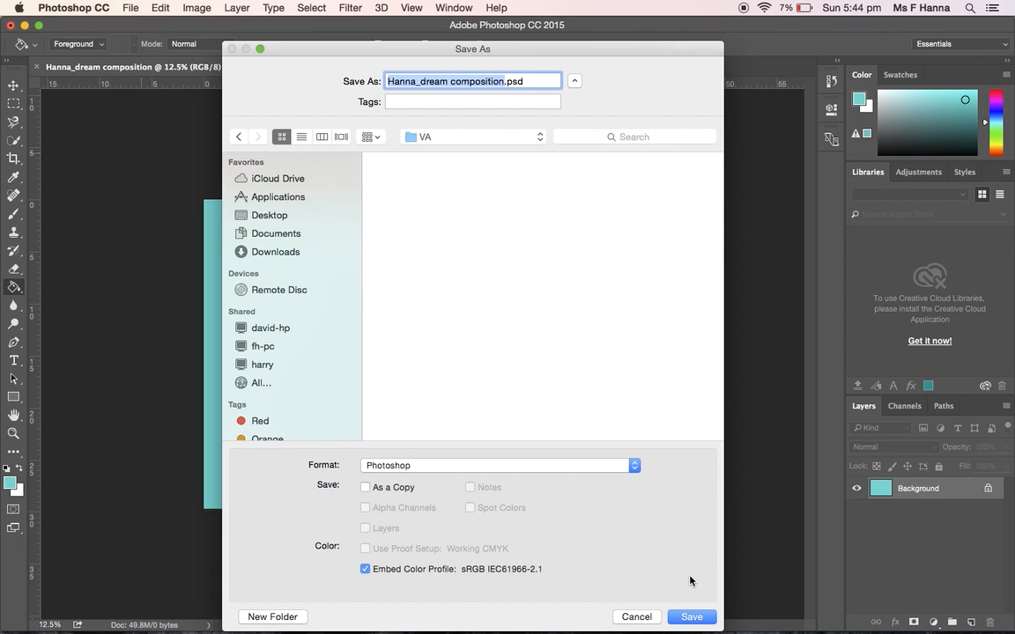
{"action": "left_click", "coordinate": [691, 617]}
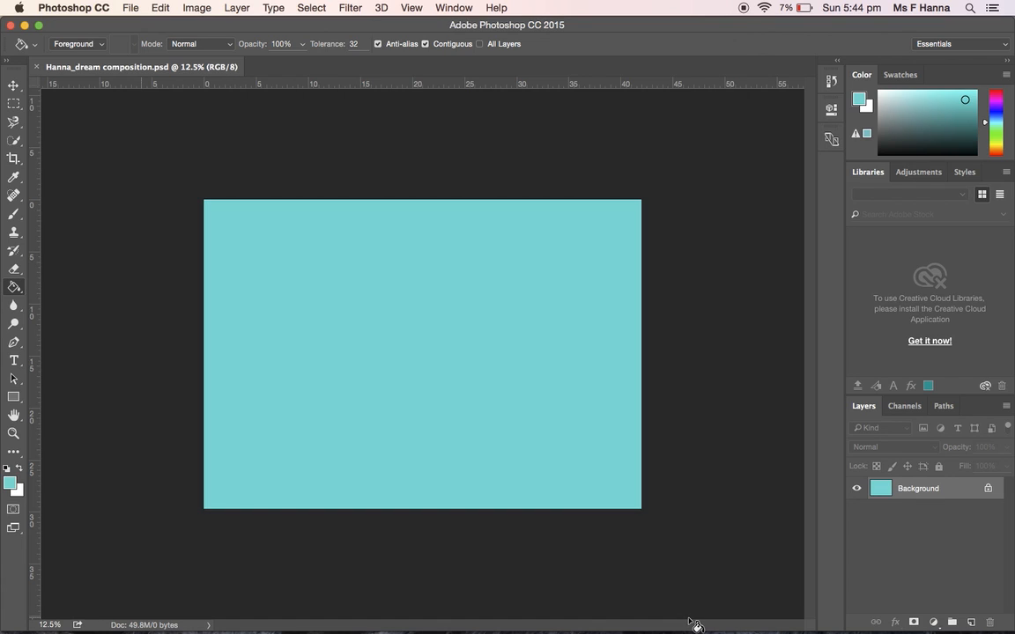